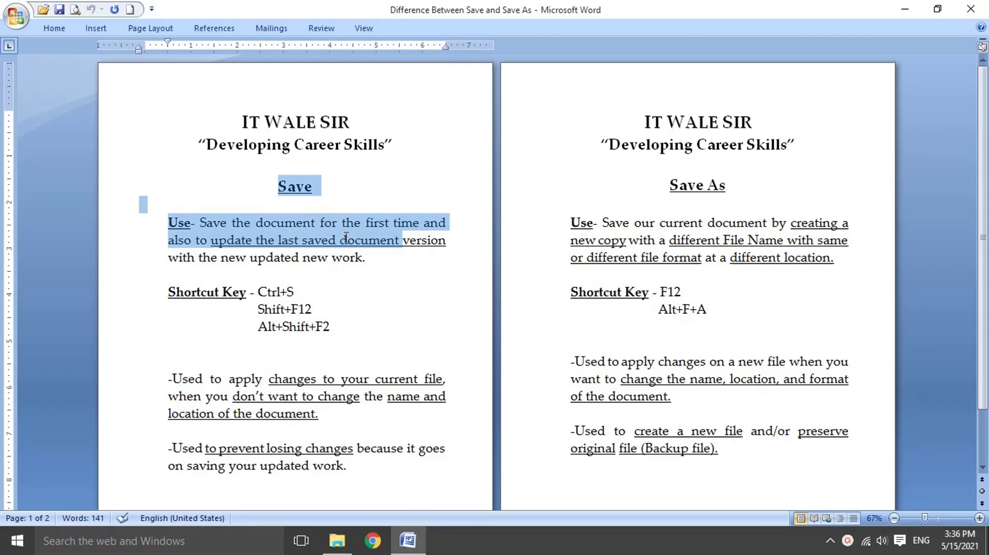
Step: Review the notes on the differences between Save and Save As, and examine the available Save As format options
click(395, 266)
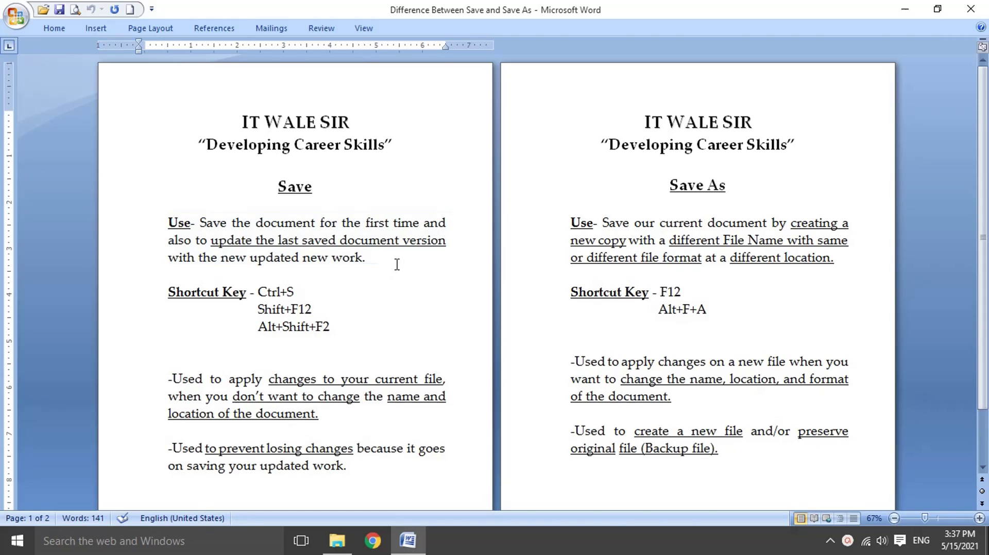
click(568, 223)
drag(667, 186, 745, 188)
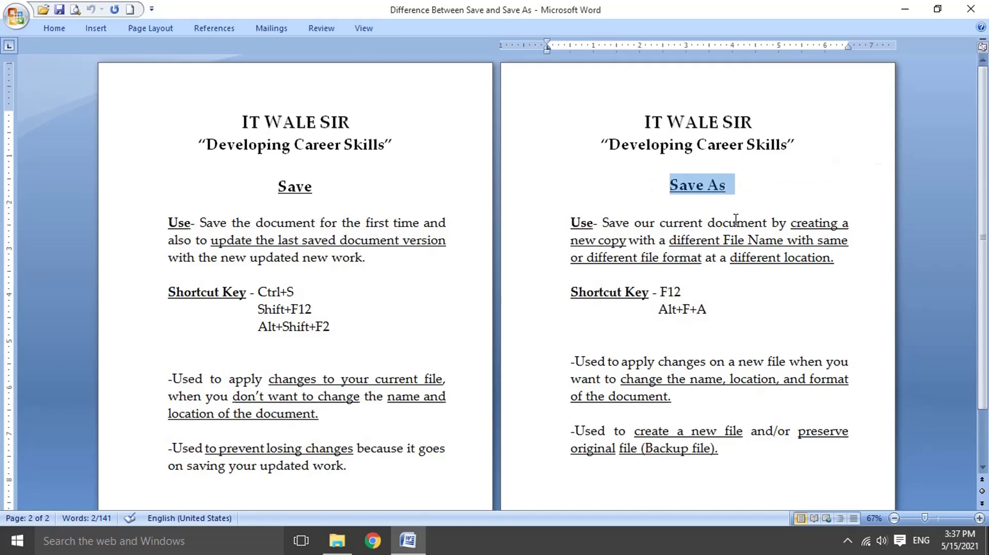
click(240, 96)
click(18, 20)
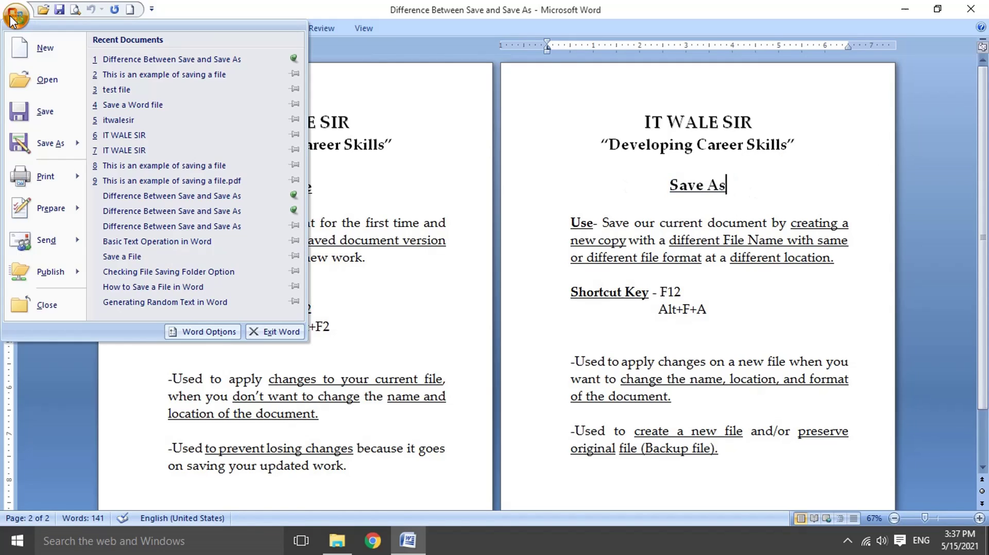
mouse_move(32, 138)
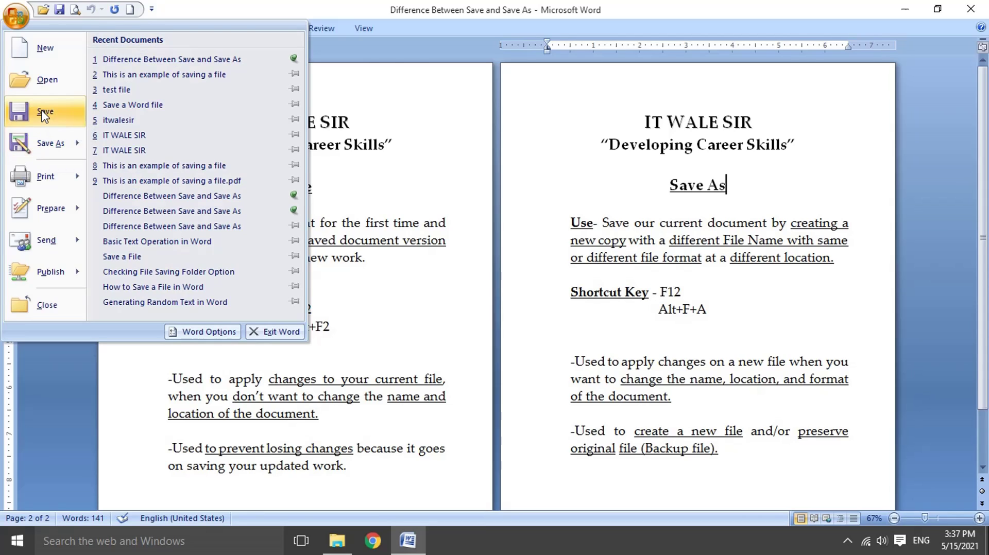
mouse_move(47, 155)
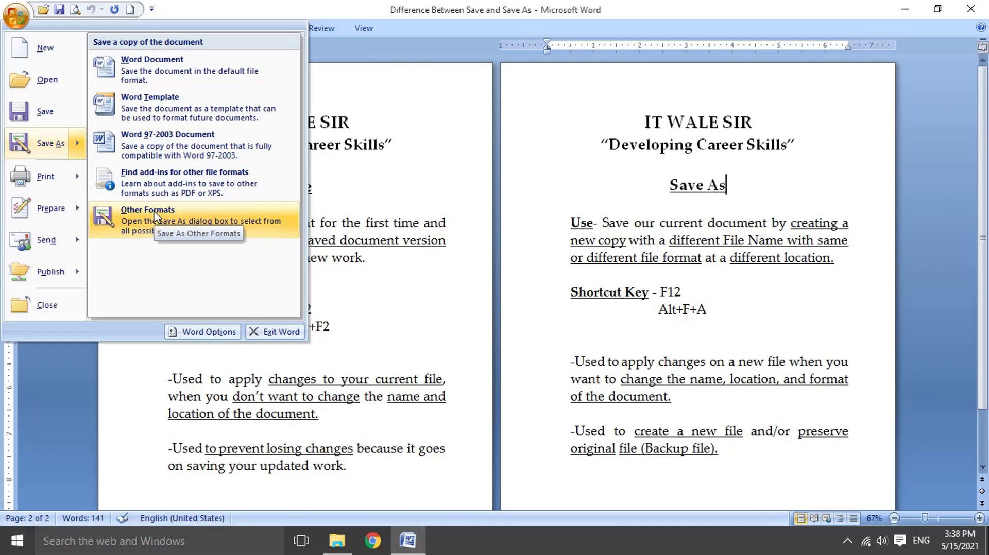
click(482, 263)
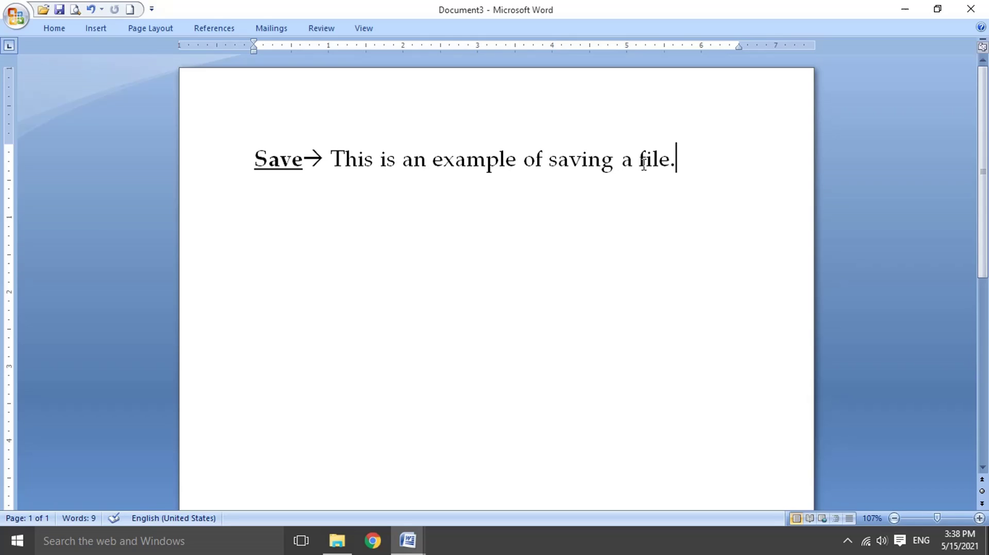
Step: Save the new document as "How to Save a File in Word" in the "Save as By Example" folder inside Documents
click(12, 19)
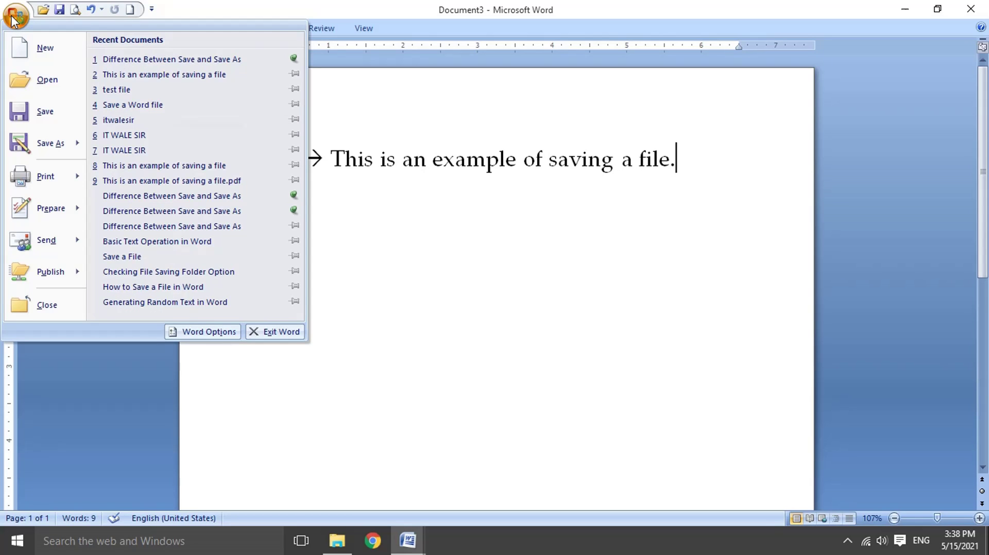
click(45, 113)
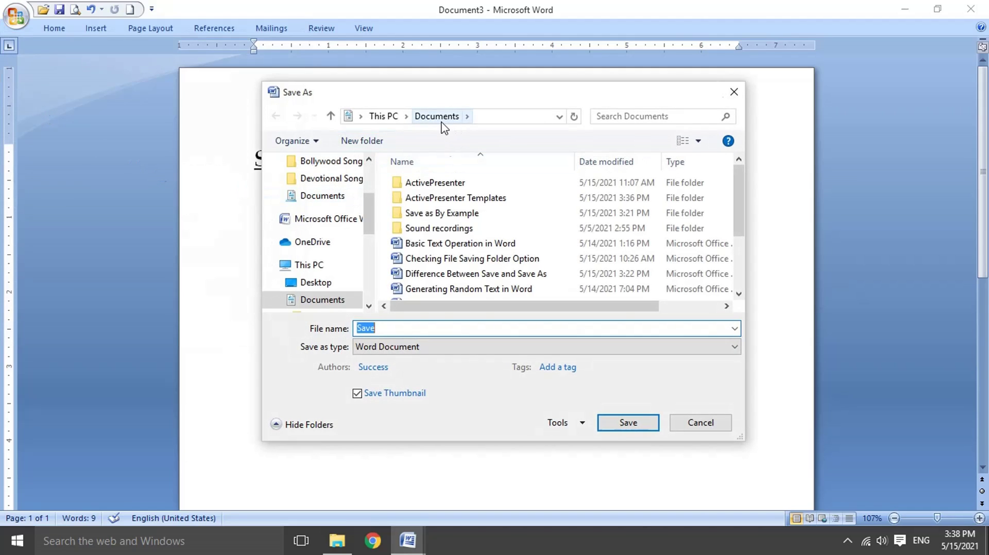
click(453, 299)
click(488, 329)
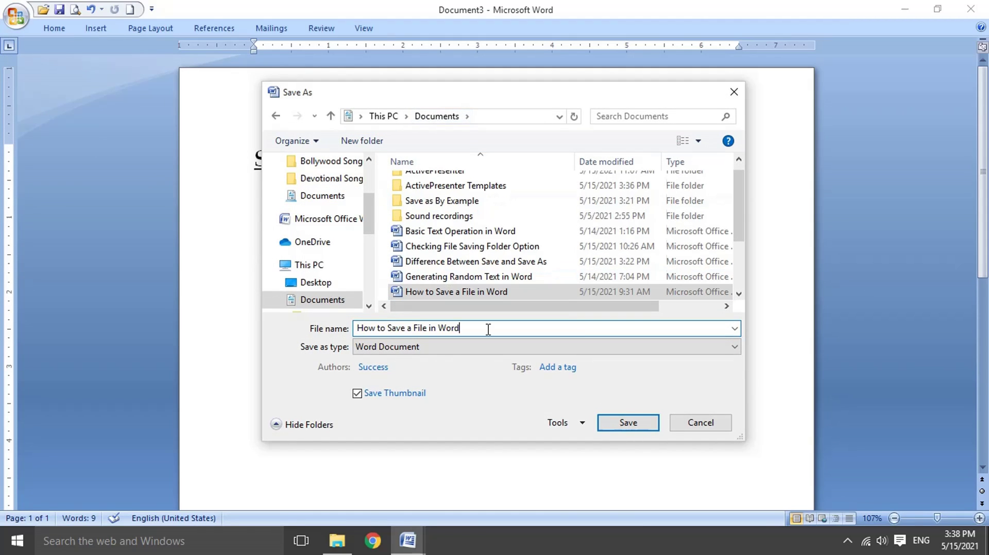
scroll(482, 262, up, 1)
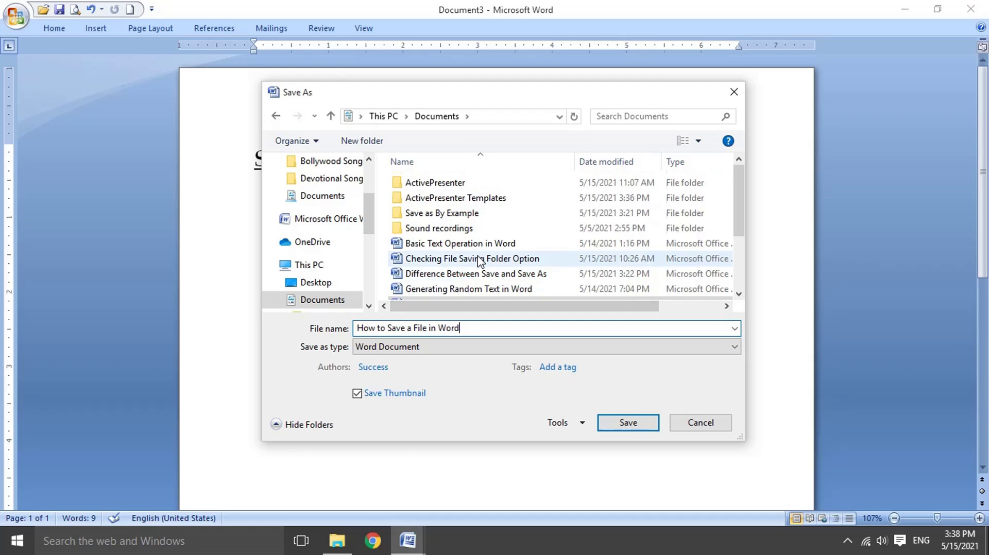
click(463, 214)
double_click(463, 214)
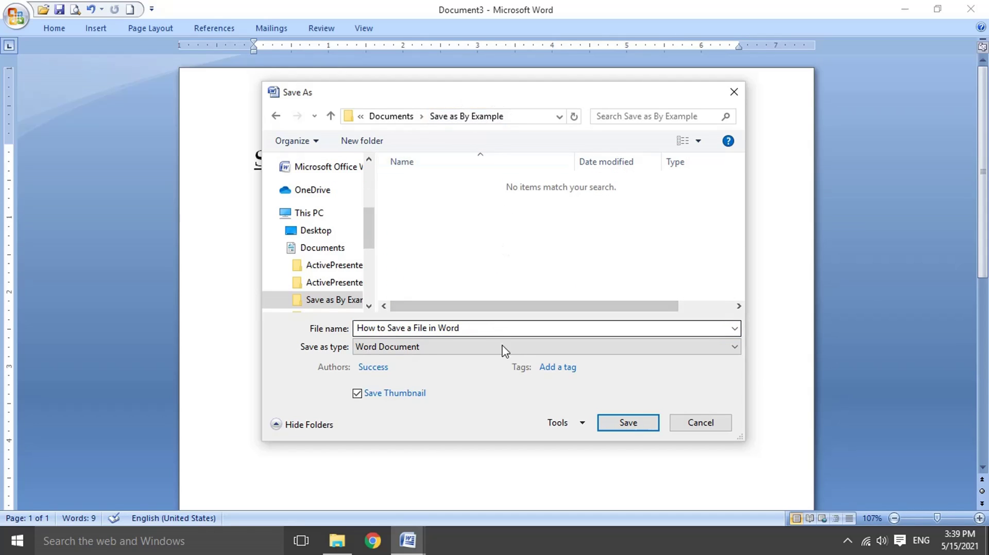
click(610, 426)
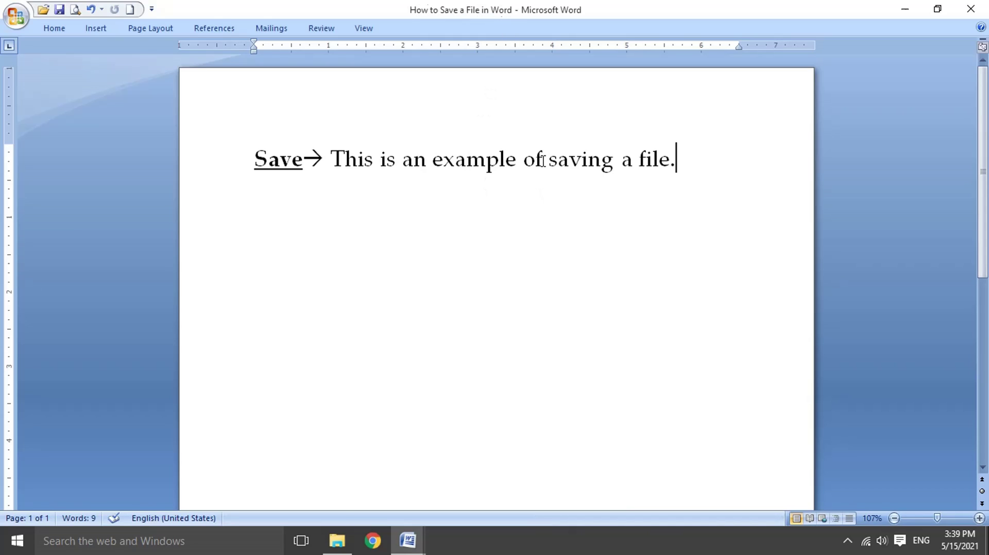
Step: Add a "Save As" line with three bullets about new name, different location and different format below the Save line, and save the document
key(Return)
text(Save)
text(Save As→ I want to save as this file:- With a new file name at the same location. With a same/new file name, but at a different location. With a same/new file name, but in a different file format.)
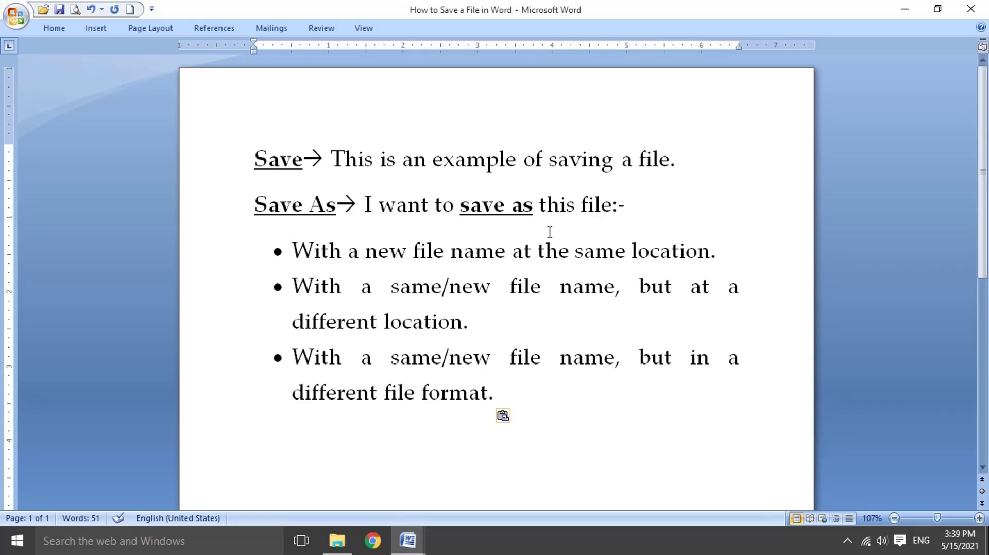
drag(521, 407, 225, 216)
click(573, 401)
click(17, 15)
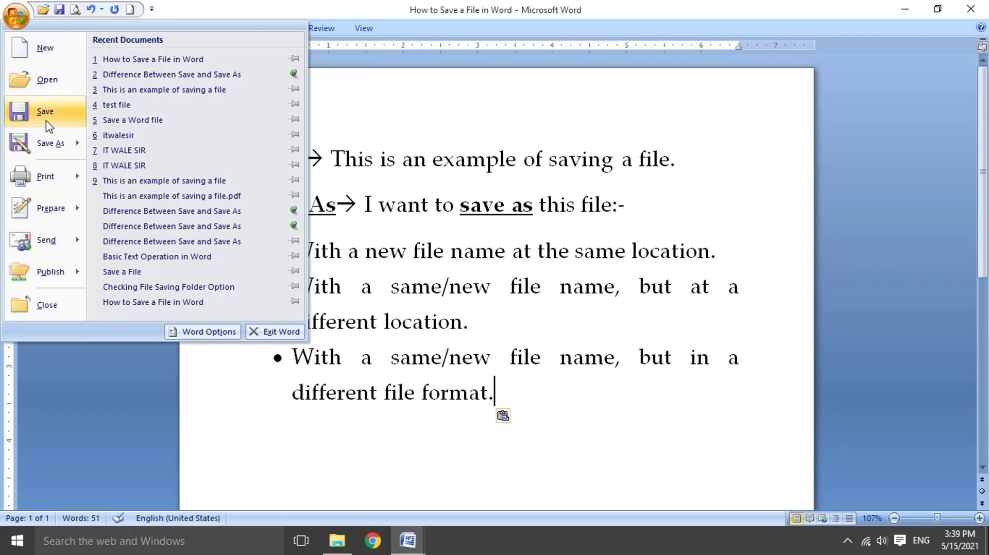
click(47, 123)
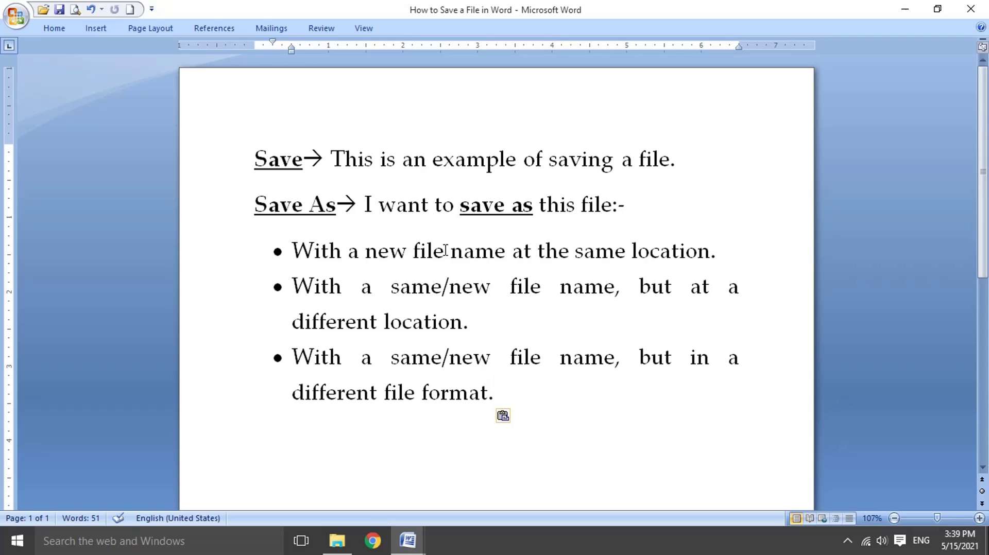
Step: Save a copy of the document in the same folder under the new name "How to Save As a File in Word"
click(298, 251)
drag(298, 251, 481, 252)
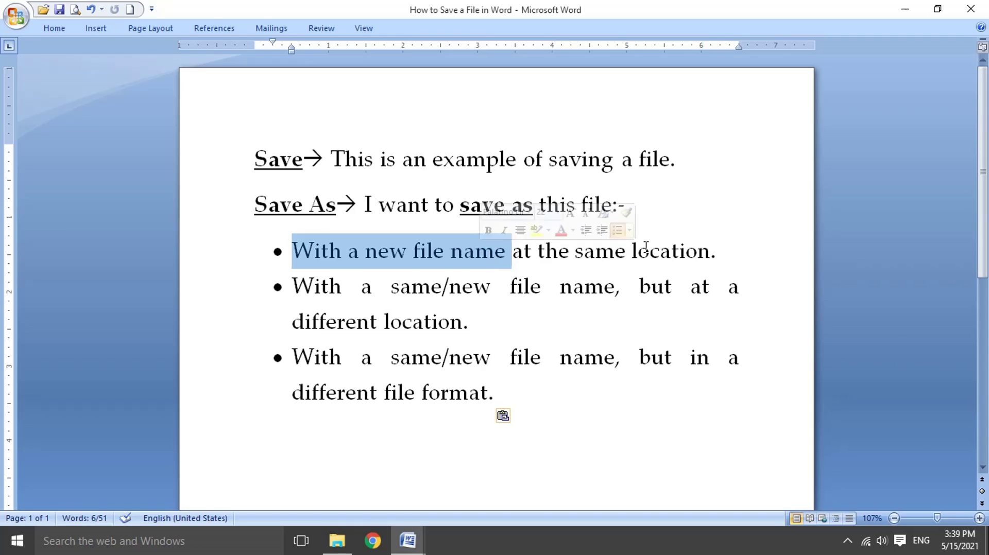
drag(671, 253, 599, 257)
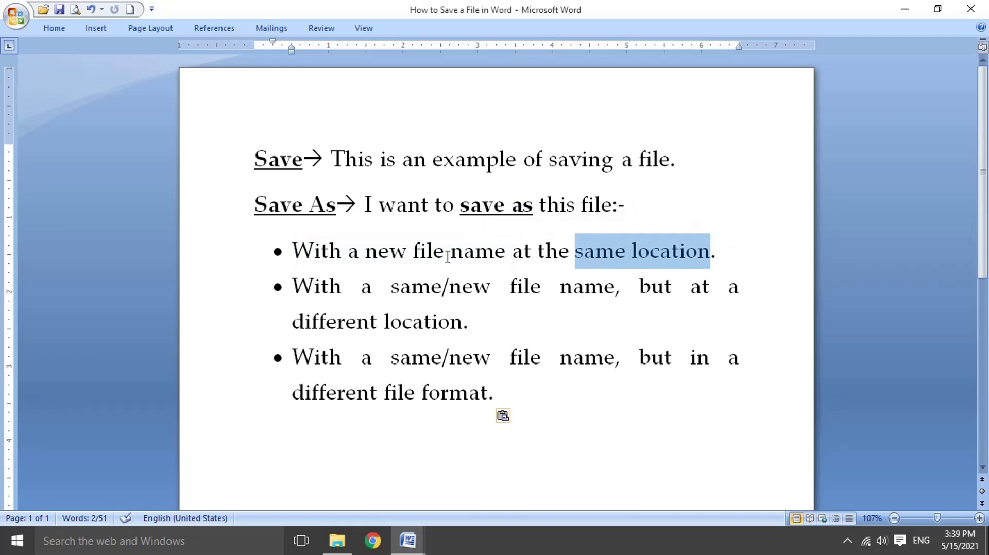
click(13, 20)
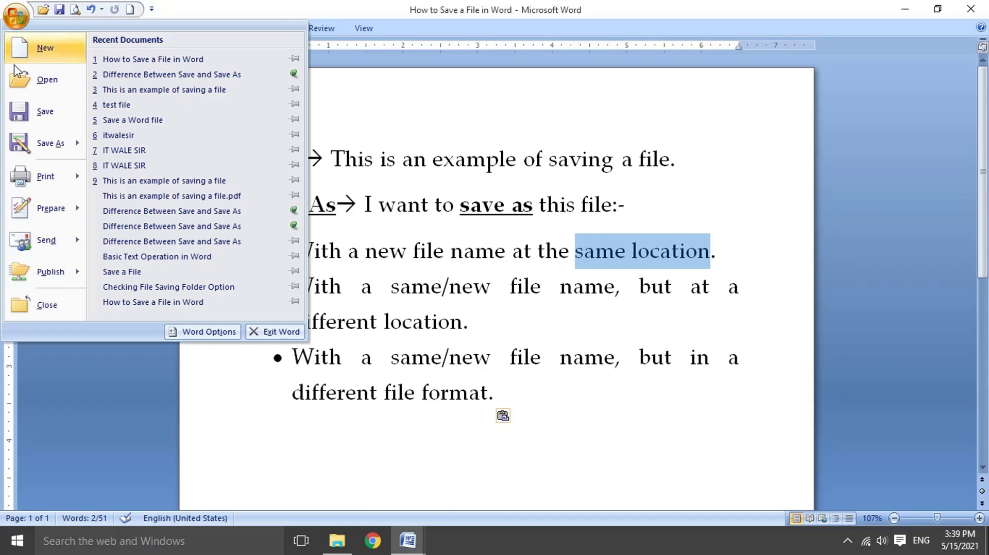
click(46, 144)
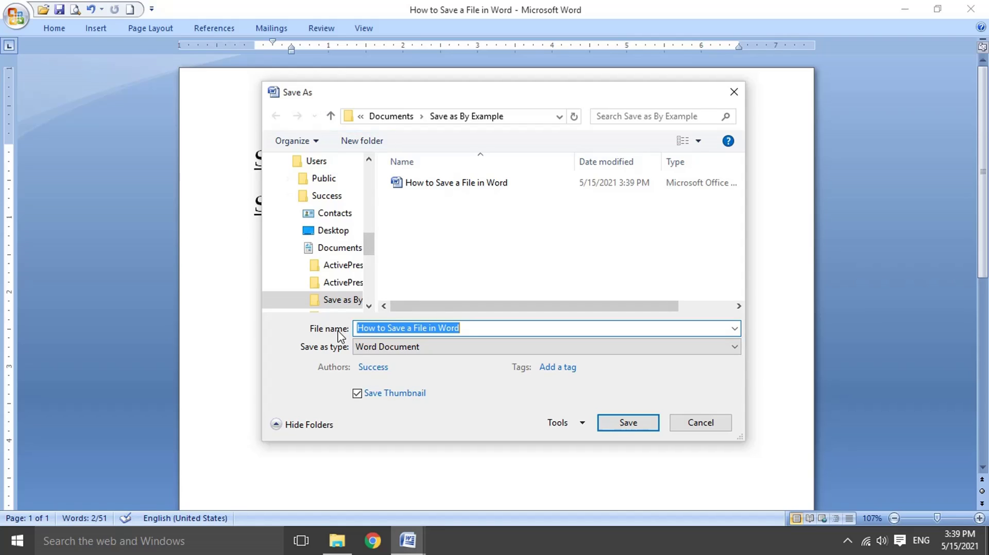
click(456, 333)
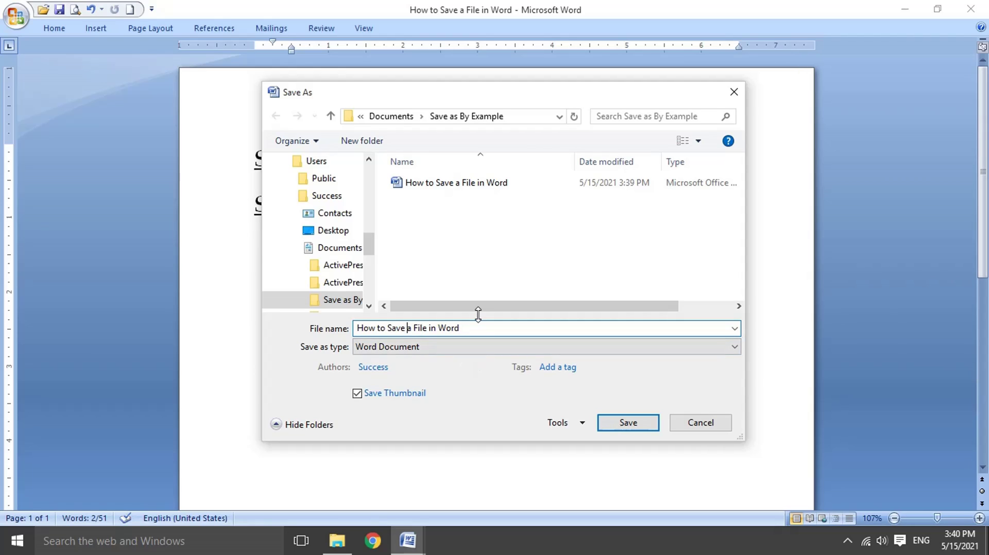
key(Delete)
text(As a)
click(635, 428)
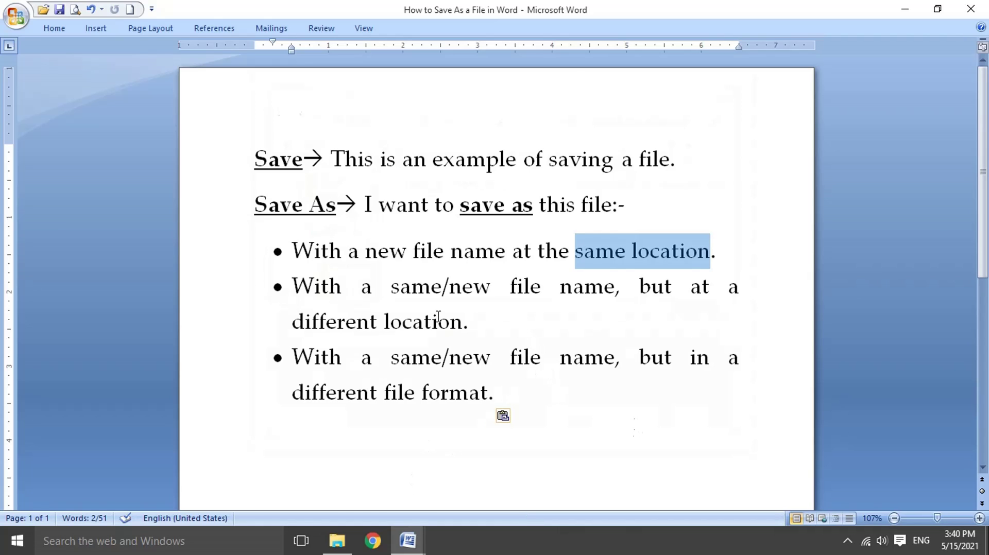
Step: Check the files in the "Save as By Example" folder in File Explorer and return to the "How to Save As a File in Word" document
click(345, 547)
double_click(428, 142)
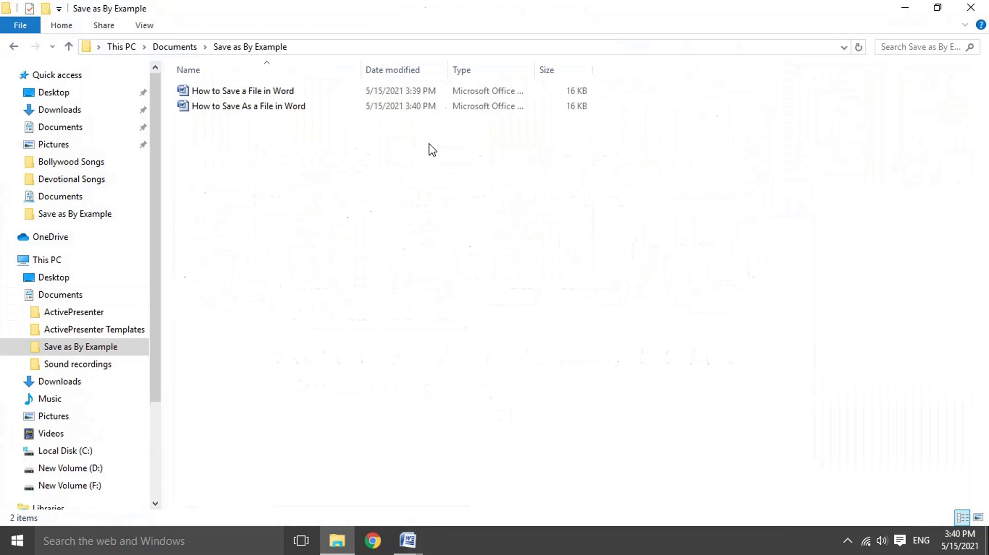
click(243, 93)
click(245, 106)
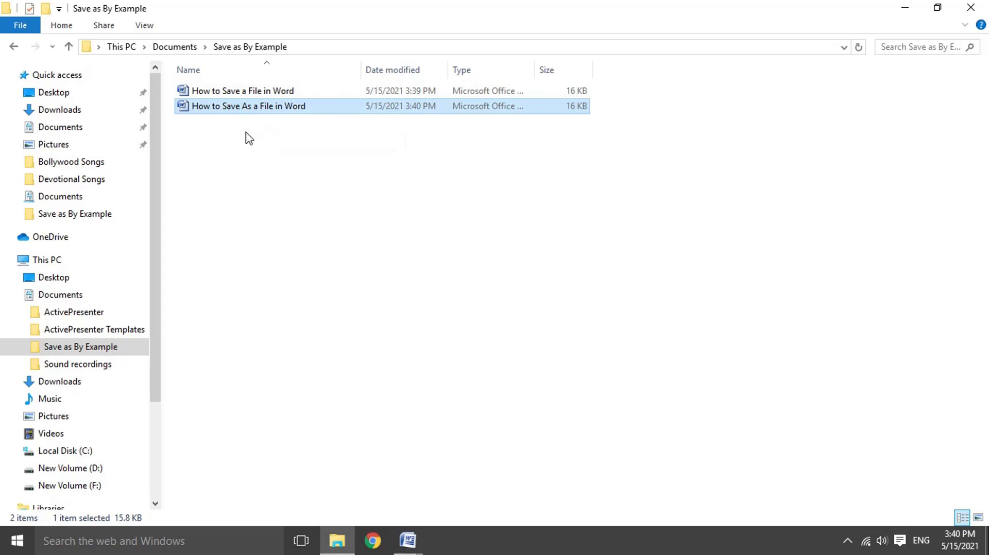
mouse_move(406, 540)
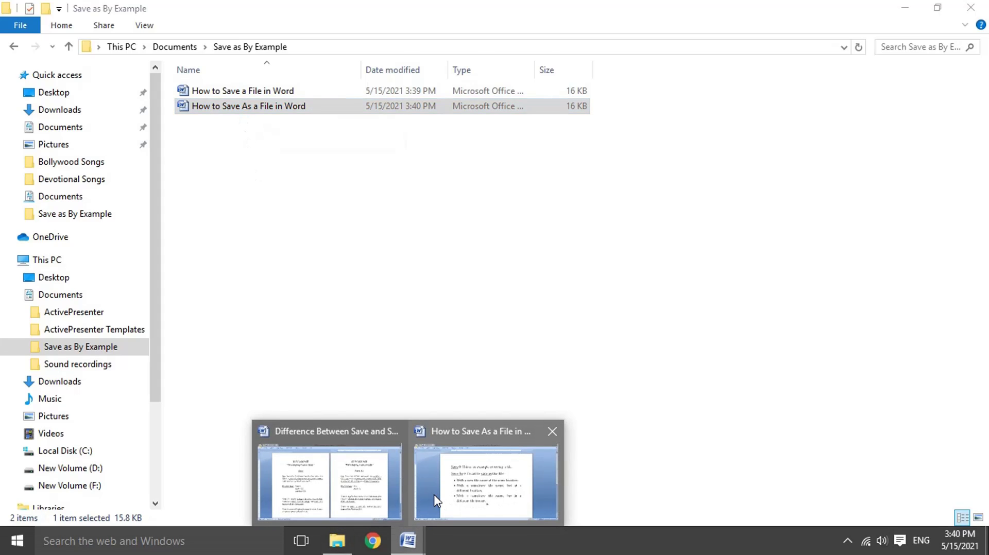
click(433, 495)
Step: Save a copy of the document to the Desktop, keeping the file name "How to Save As a File in Word"
click(301, 290)
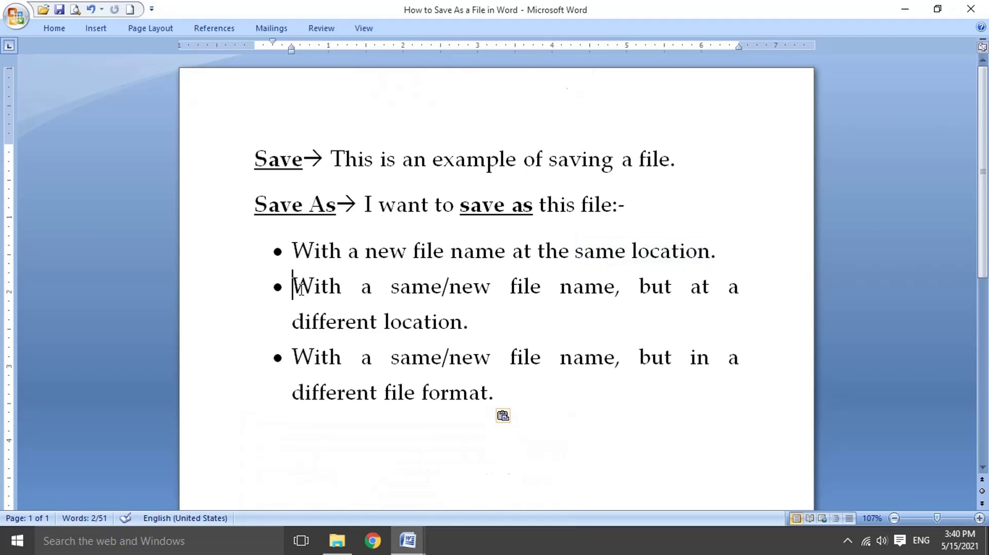
drag(300, 290, 585, 332)
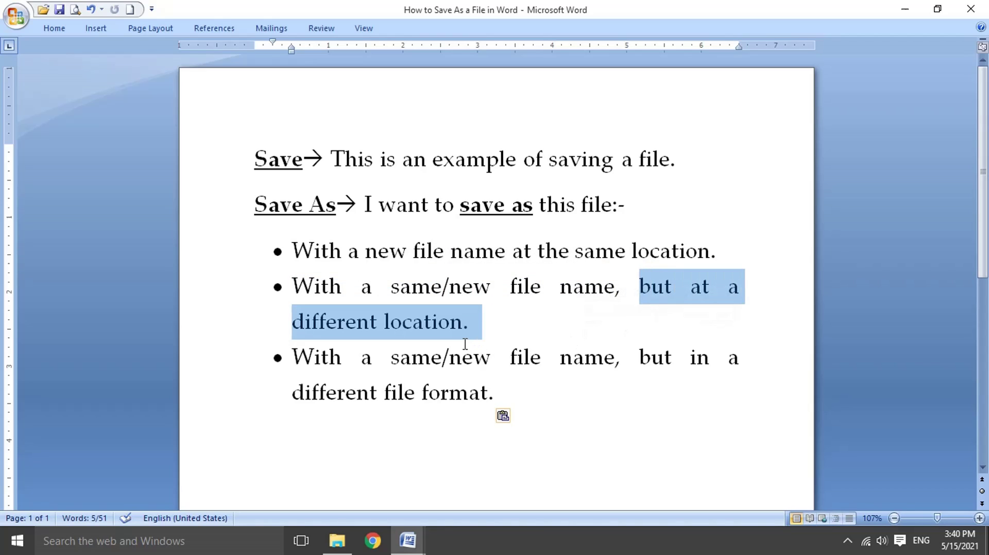
click(16, 17)
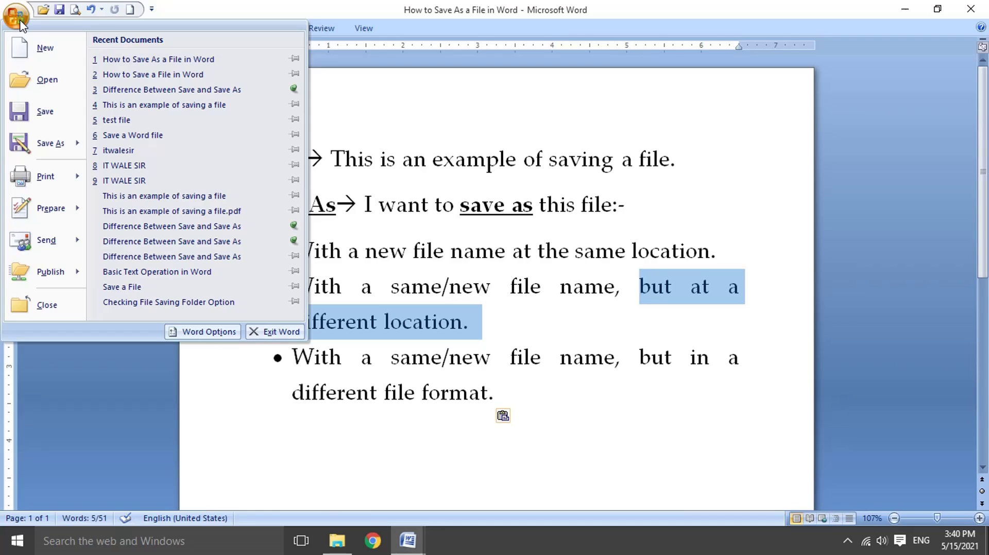
click(43, 141)
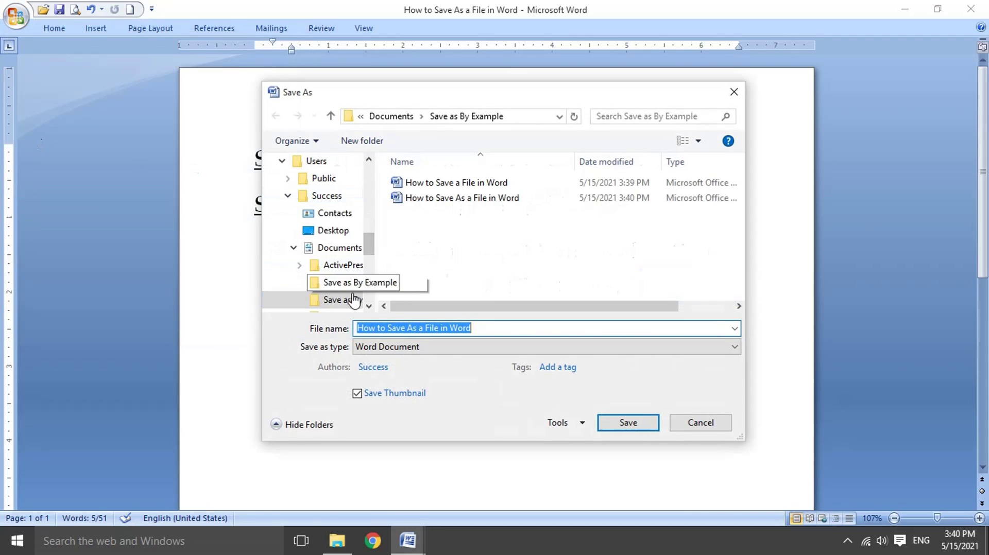
click(368, 160)
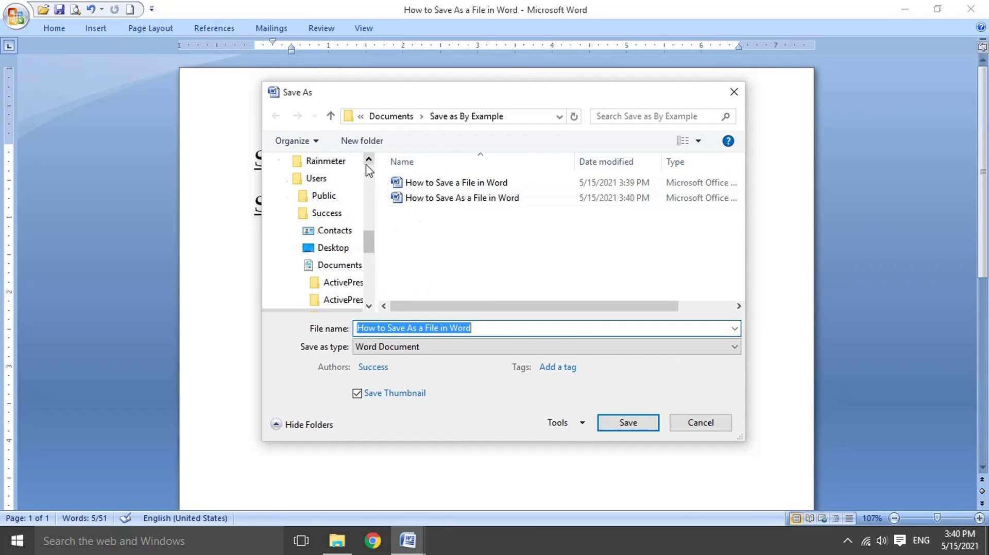
click(370, 179)
click(370, 179)
click(370, 179)
click(340, 164)
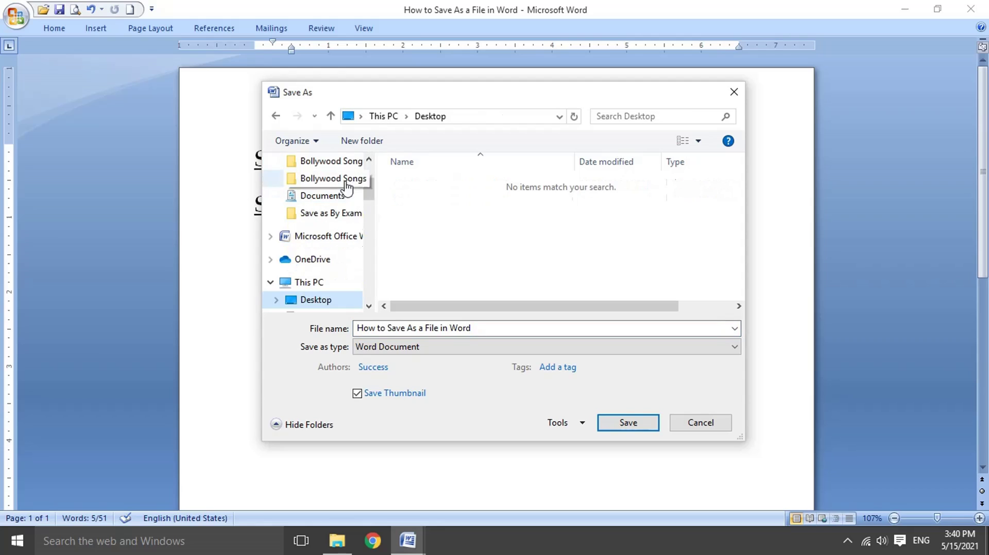
click(483, 329)
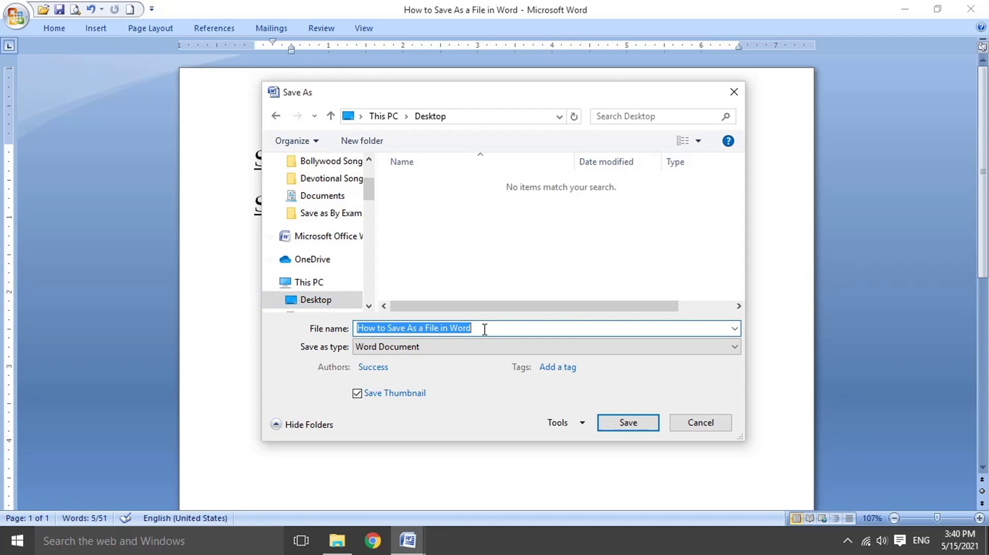
click(632, 424)
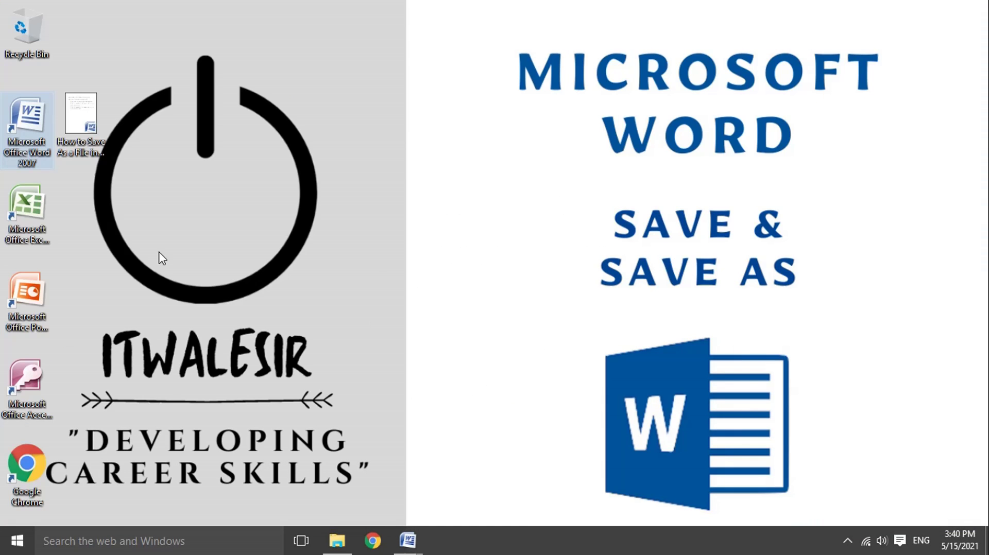
Step: Move the saved document's desktop icon beside the Recycle Bin and return to the open document in Word
click(84, 149)
drag(85, 149, 89, 72)
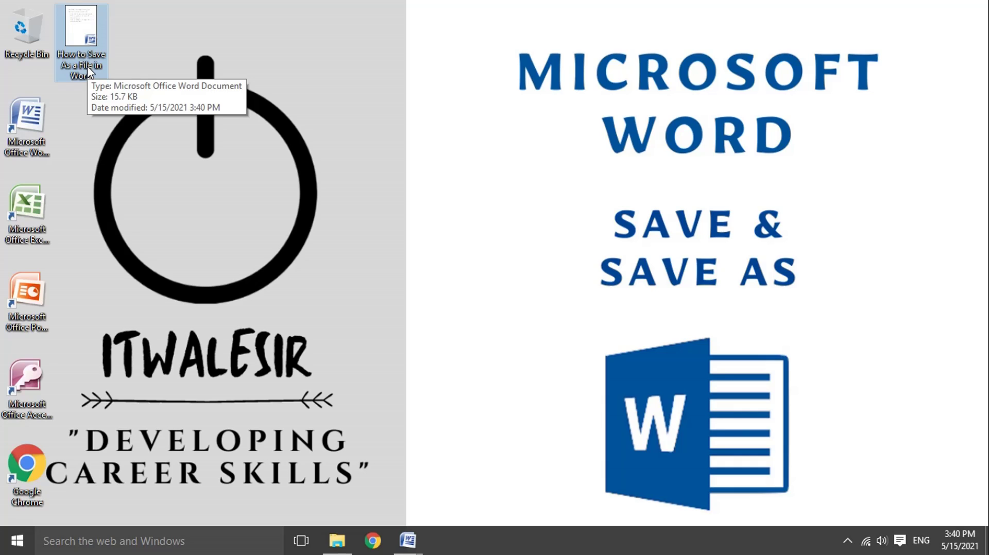
mouse_move(407, 540)
click(455, 494)
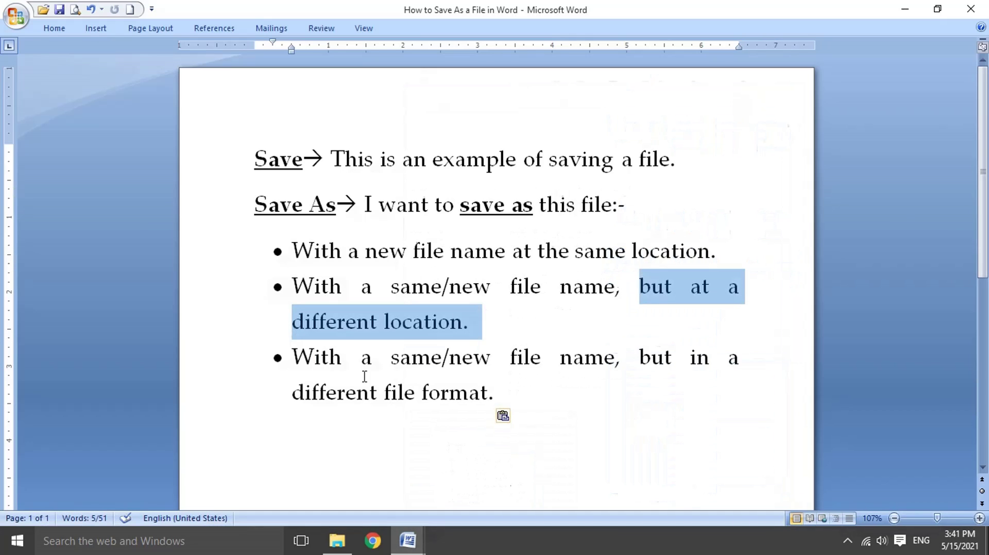
Step: Highlight the third bullet about a different file format, ending with the words "file format" selected
click(344, 355)
drag(293, 361, 573, 370)
click(454, 399)
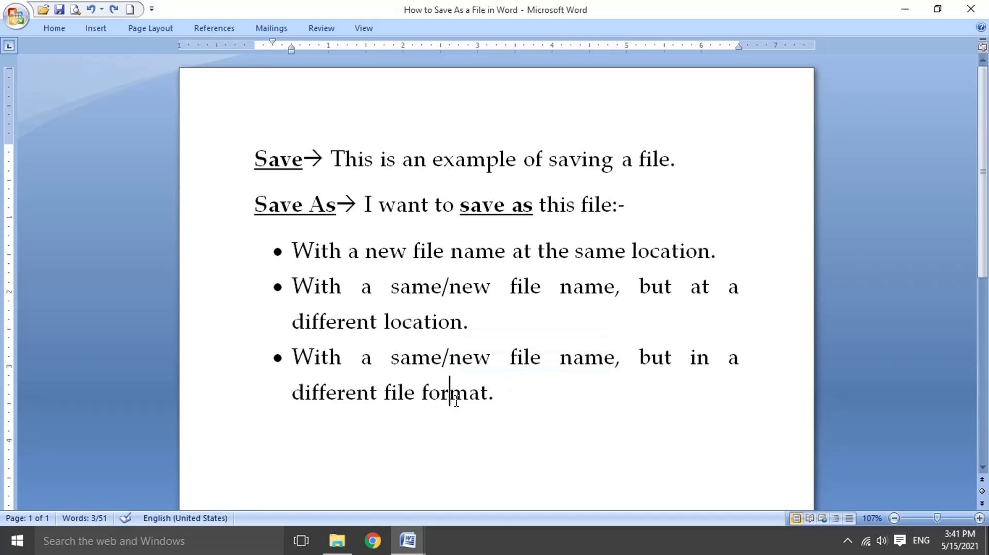
drag(456, 400, 396, 402)
Step: Save a copy of the document to the Desktop as a Web Page, keeping the file name "How to Save As a File in Word"
click(16, 16)
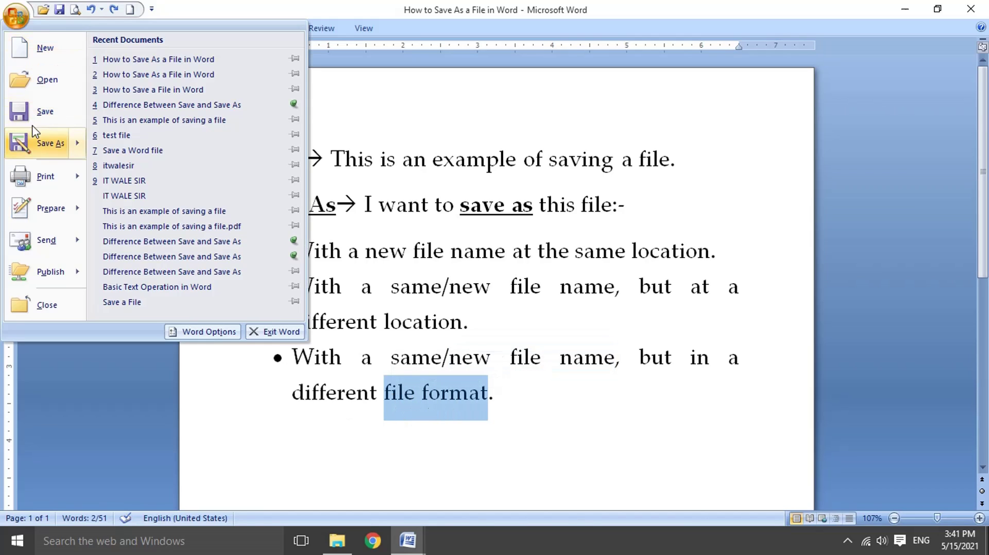
mouse_move(39, 143)
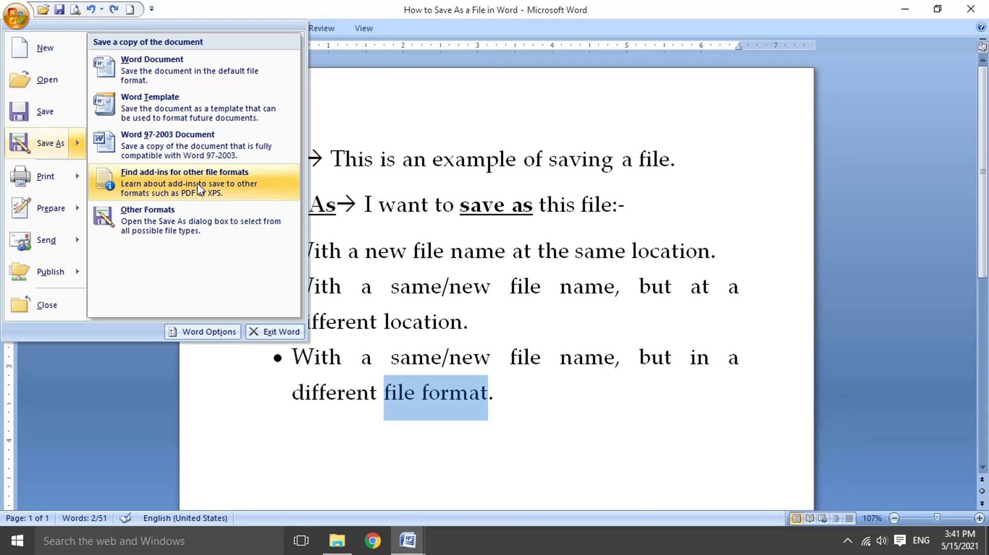
click(110, 222)
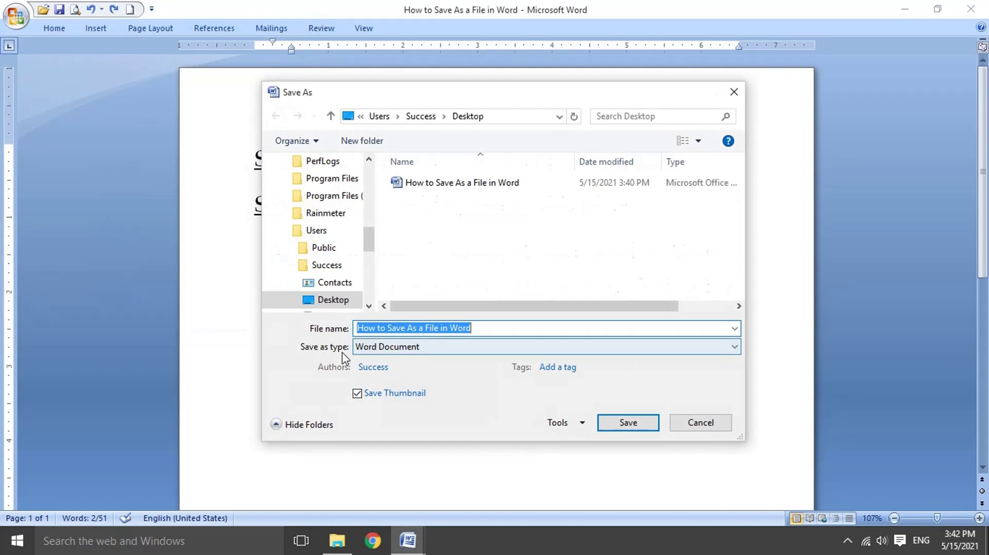
click(368, 348)
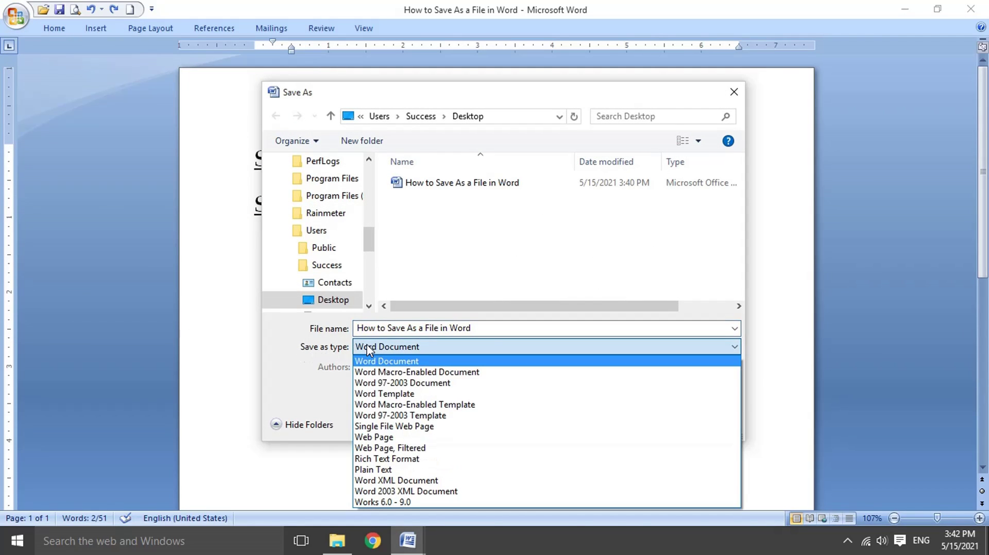
click(380, 438)
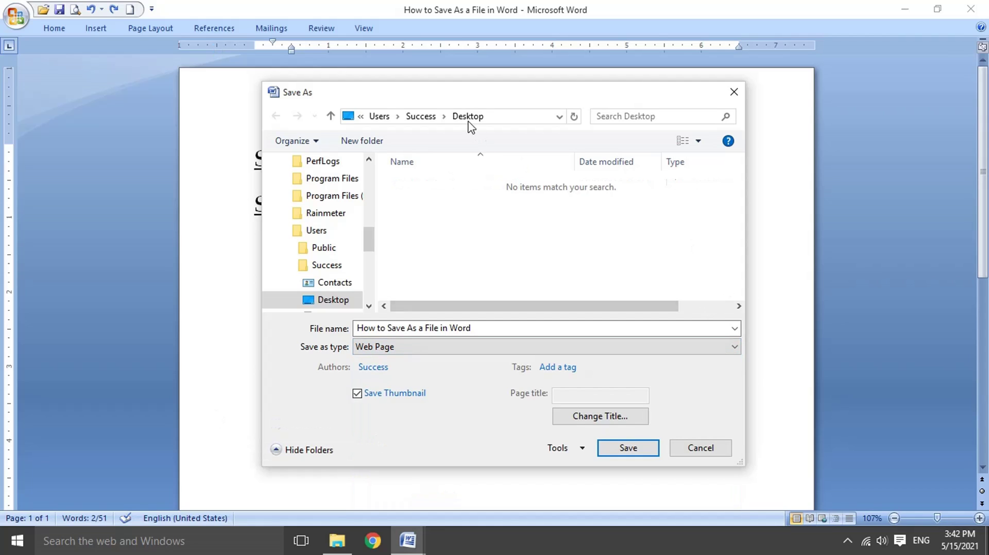
click(625, 453)
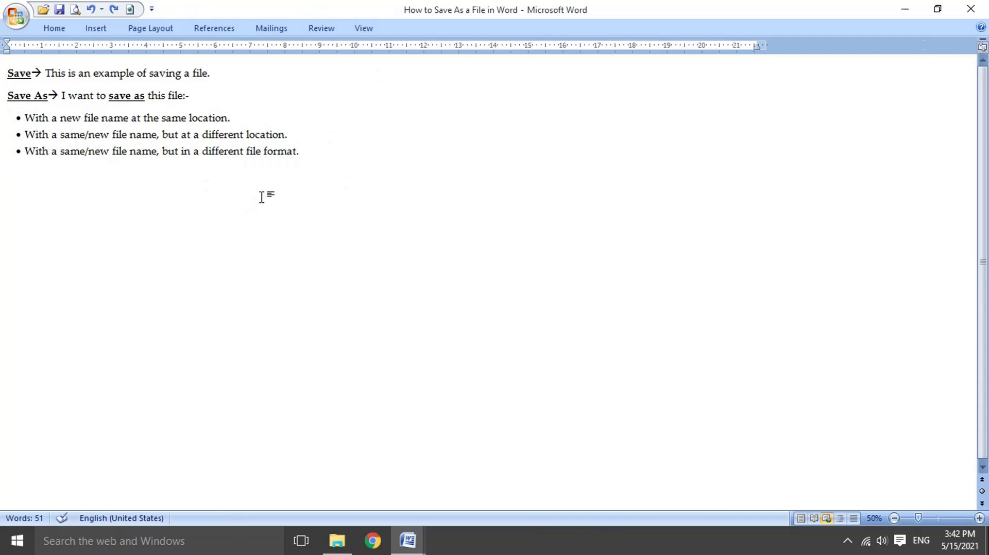
Step: Close the document in Word and view the saved web page from the desktop in Chrome, closing the browser when done
click(970, 9)
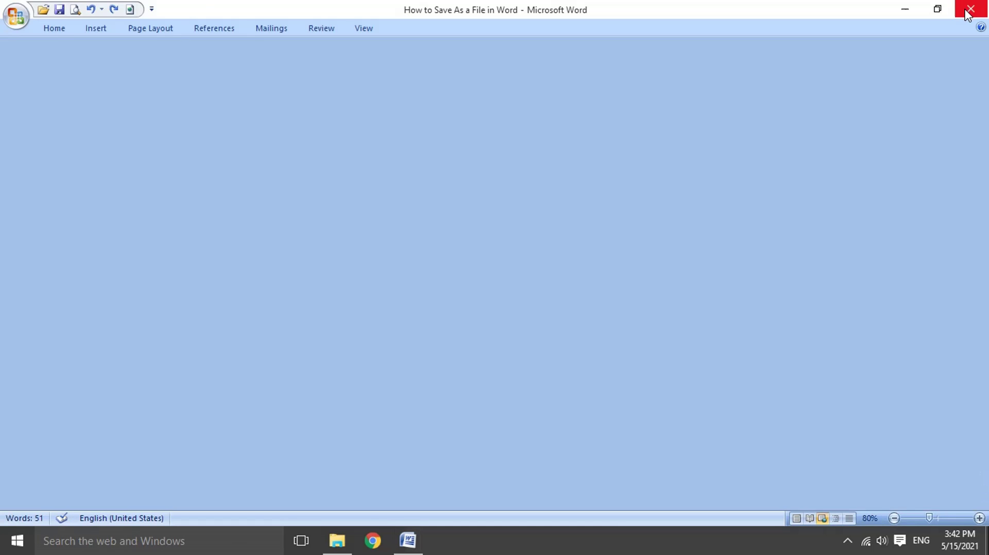
click(80, 132)
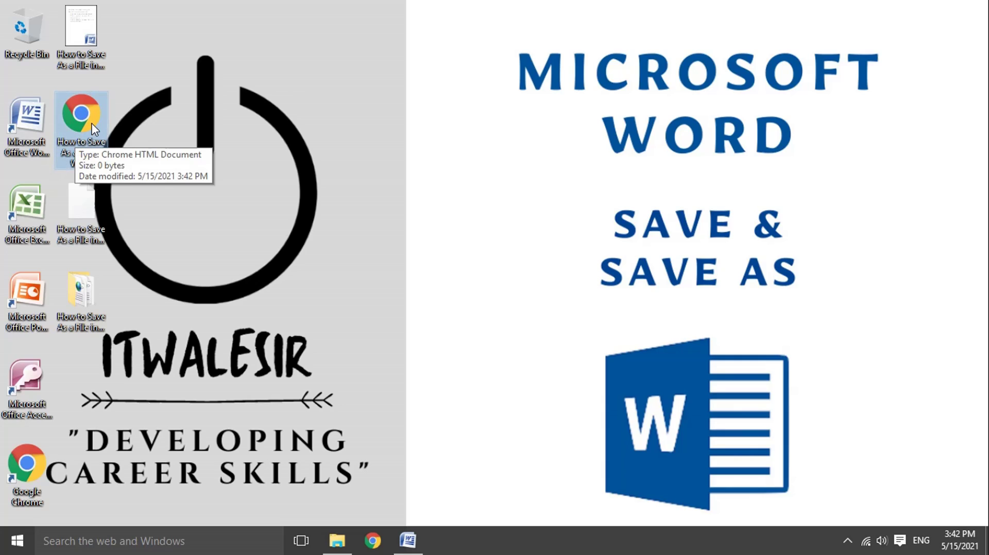
right_click(93, 129)
click(113, 133)
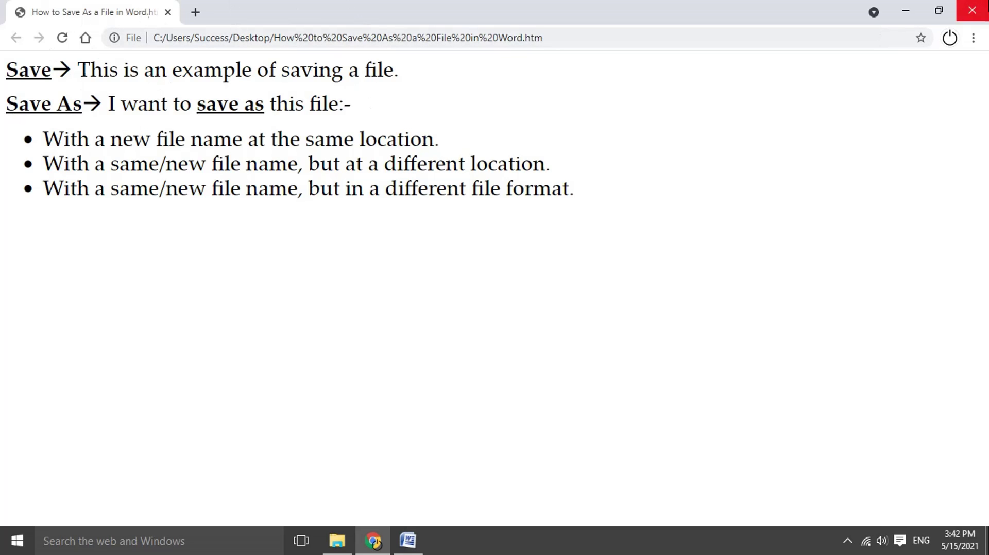
click(971, 10)
Step: Switch to the "Difference Between Save and Save As" document in Word and review the use and shortcut keys listed for Save As
click(408, 540)
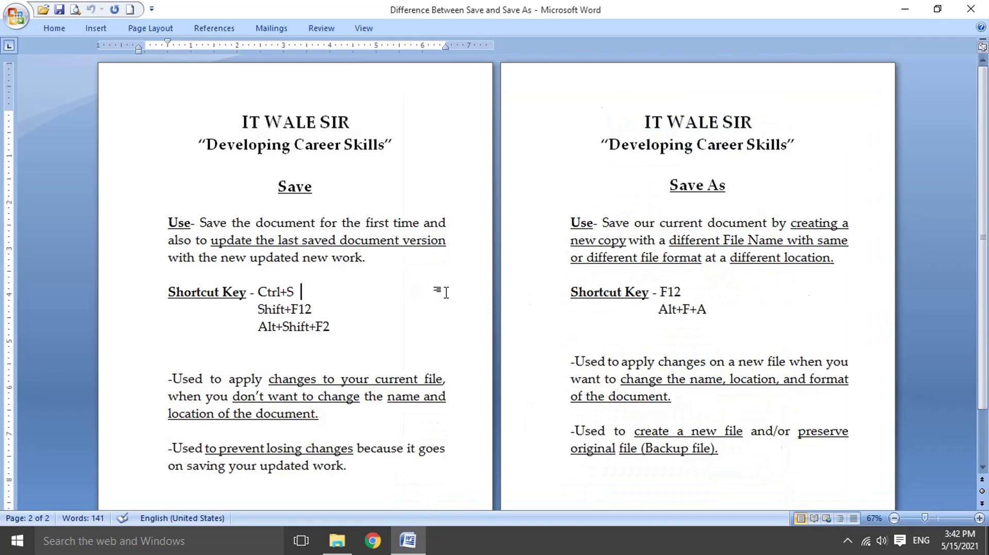
click(368, 257)
click(743, 258)
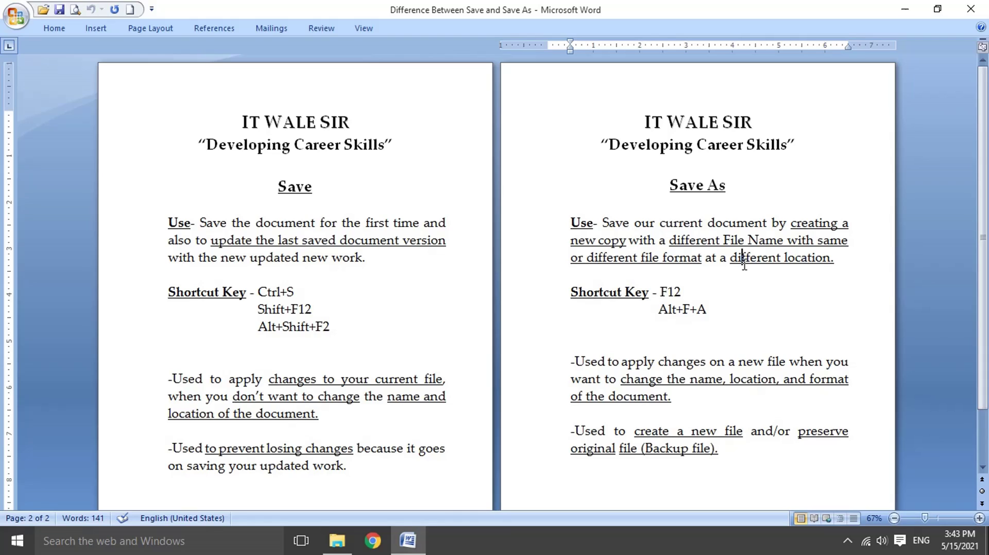
double_click(674, 291)
click(711, 308)
drag(712, 307, 658, 309)
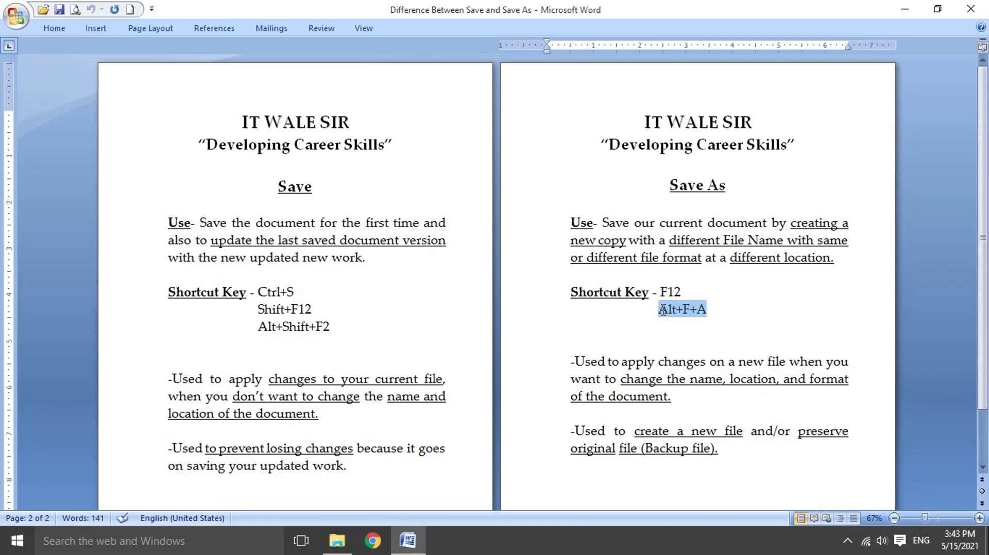
click(716, 322)
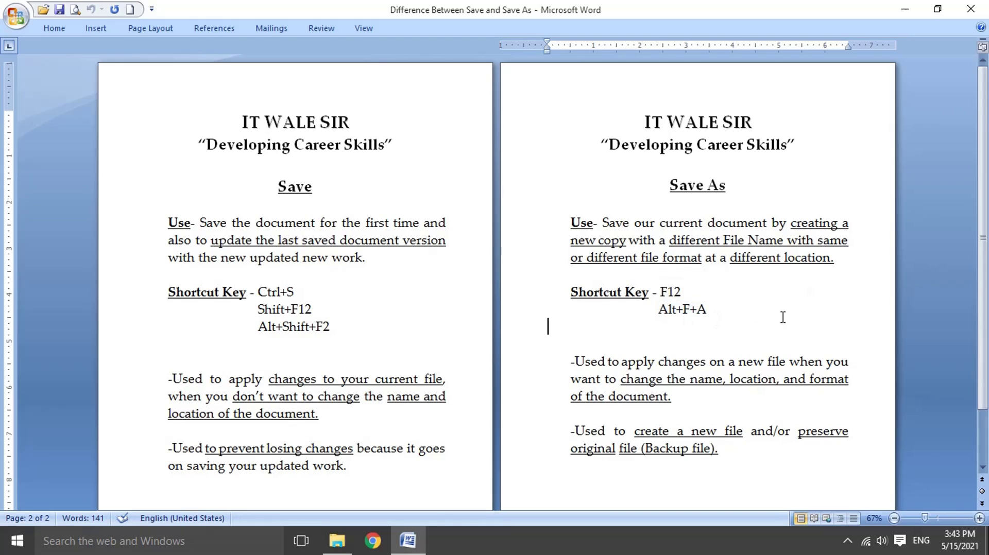